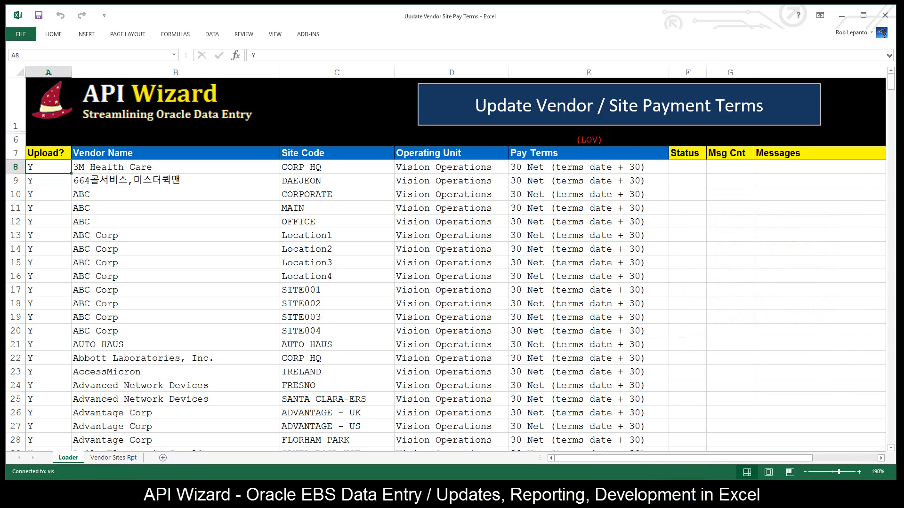
- Review the extracted vendor names, site codes, operating units and pay terms in the loader sheet
drag(205, 167, 195, 369)
drag(160, 234, 328, 331)
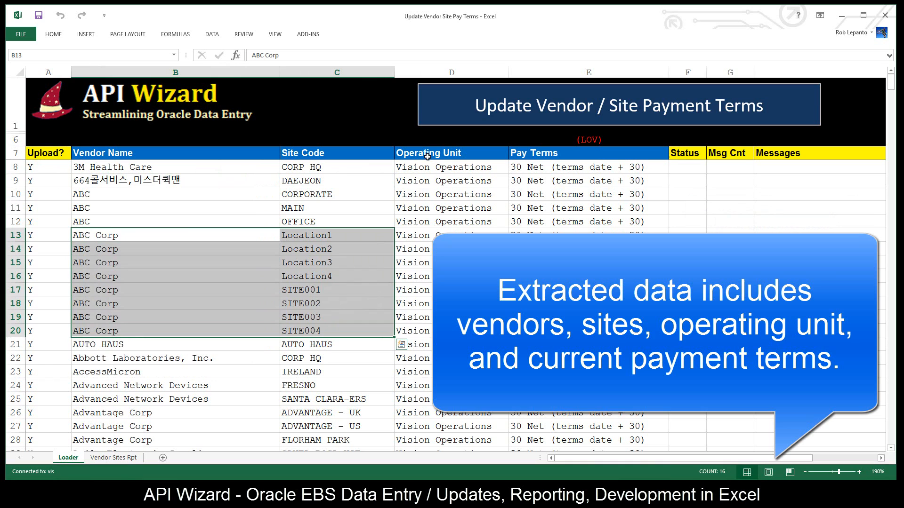
drag(426, 167, 419, 387)
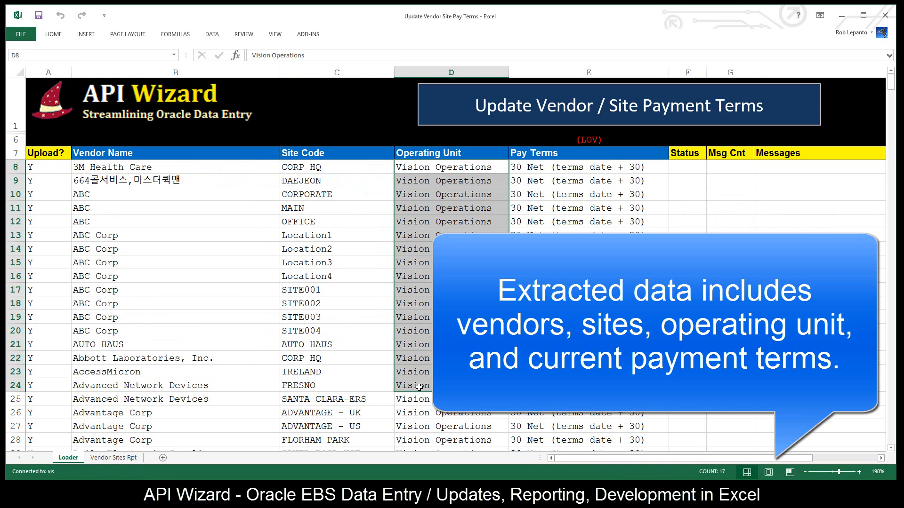
drag(572, 182, 572, 372)
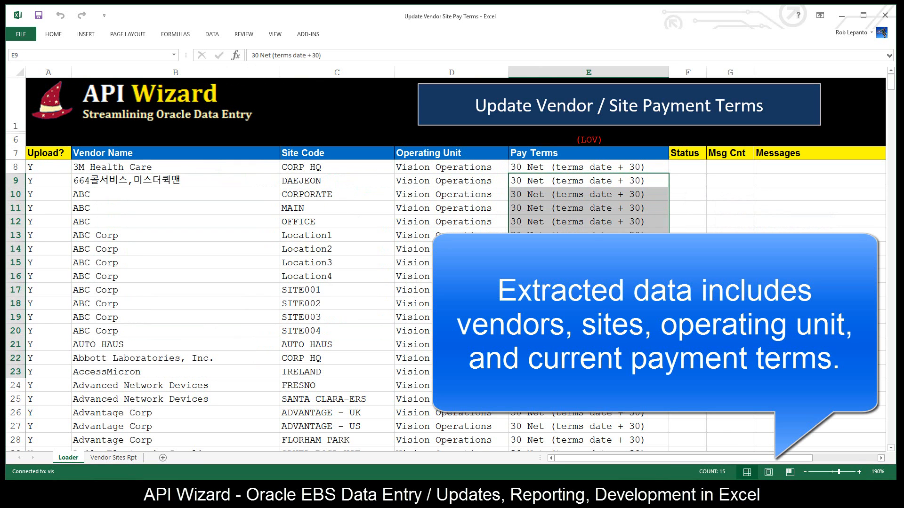
click(555, 416)
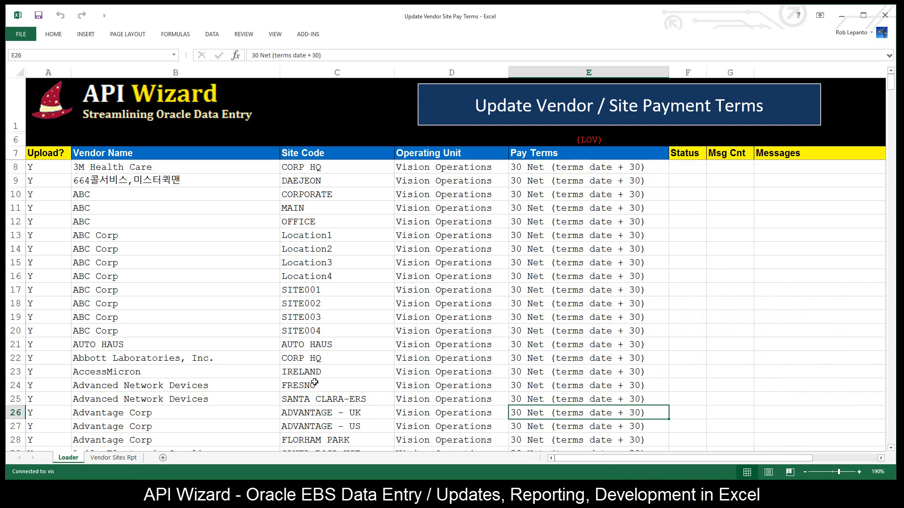
click(593, 167)
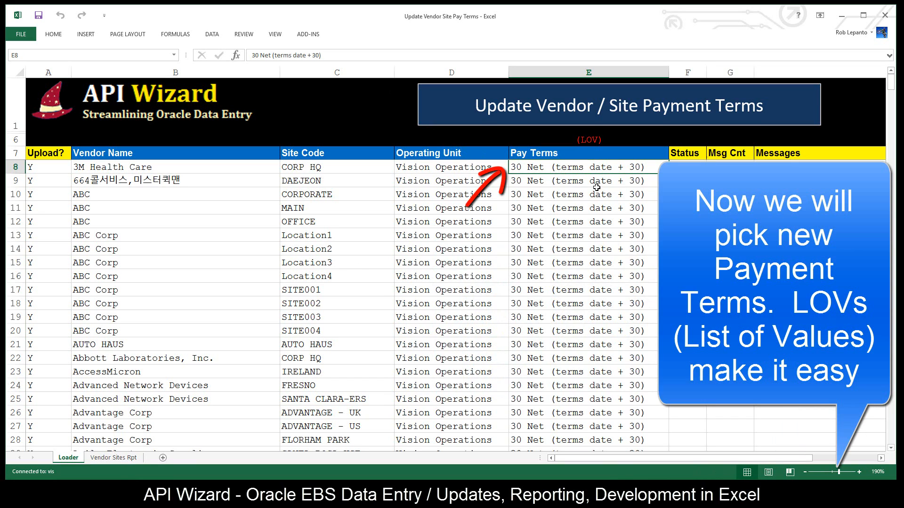
text(Net)
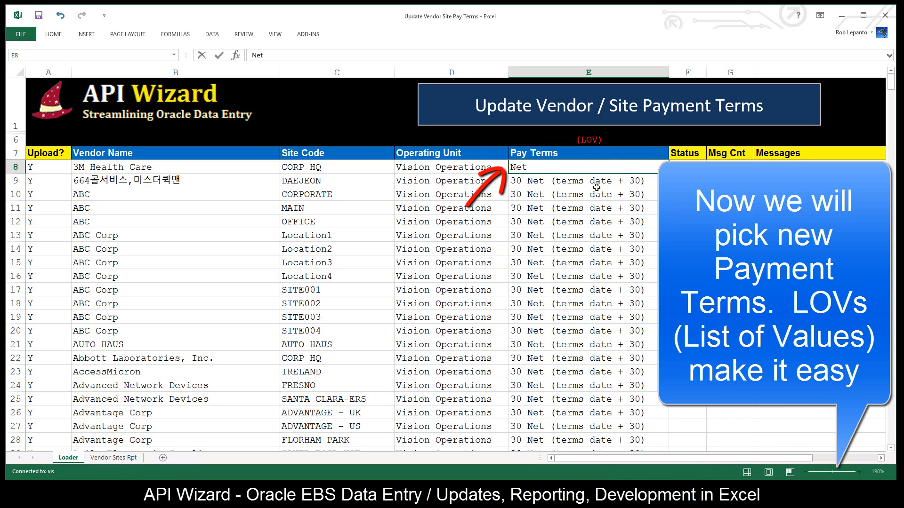
text(-60)
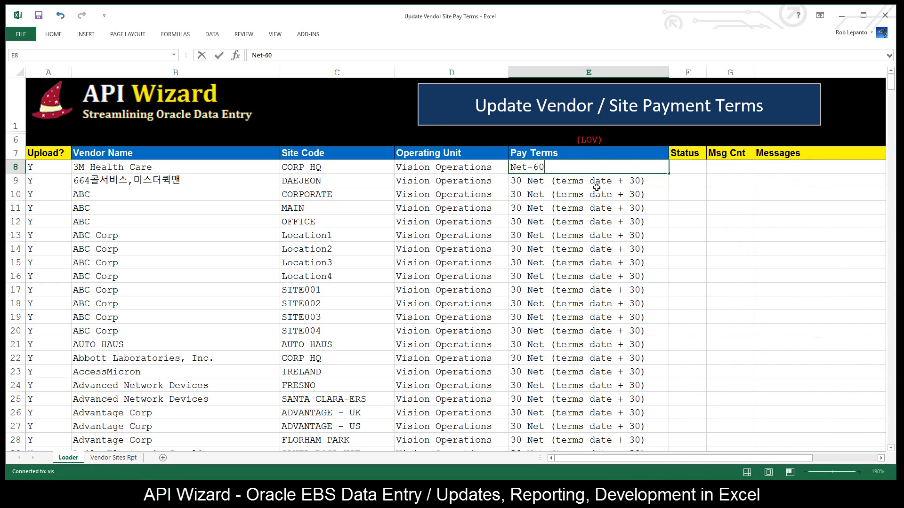
key(ctrl+z)
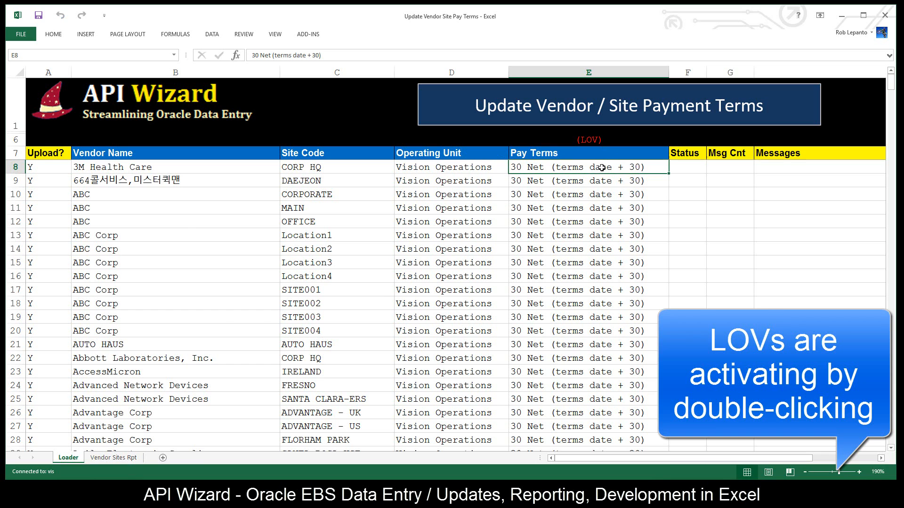
- Query the payment terms list of values with % and choose 60 Net (terms date + 60) for 3M Health Care
double_click(602, 167)
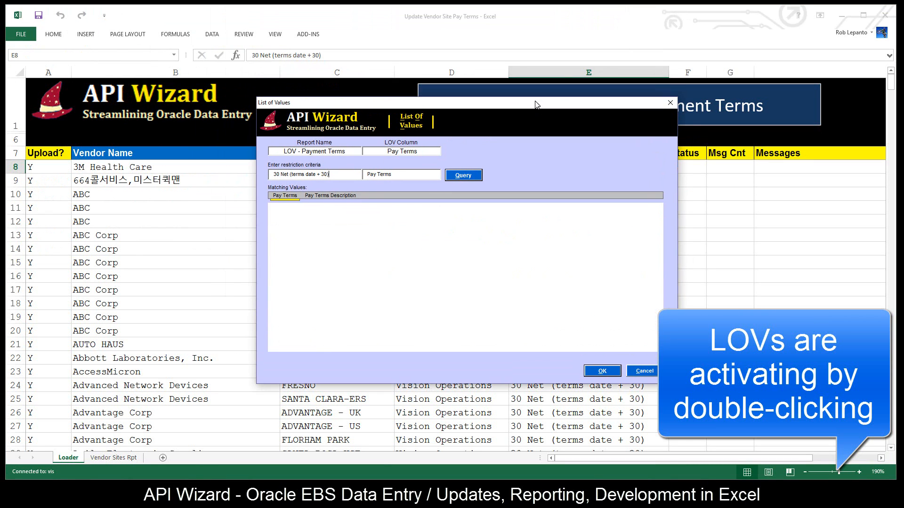
drag(338, 178, 227, 173)
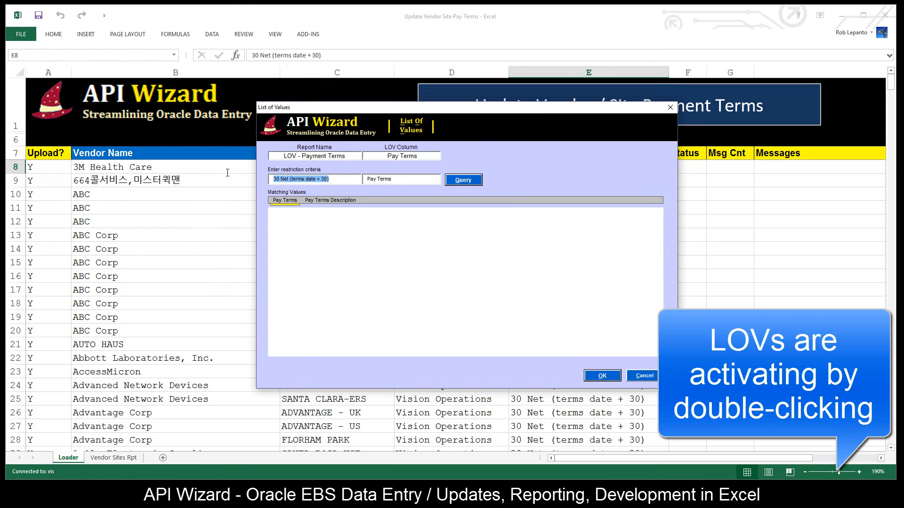
text(%)
click(463, 180)
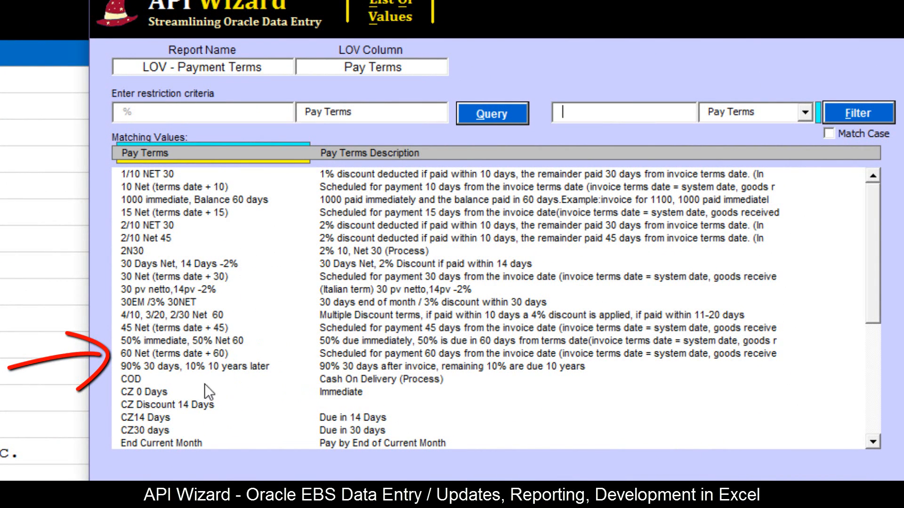
click(200, 357)
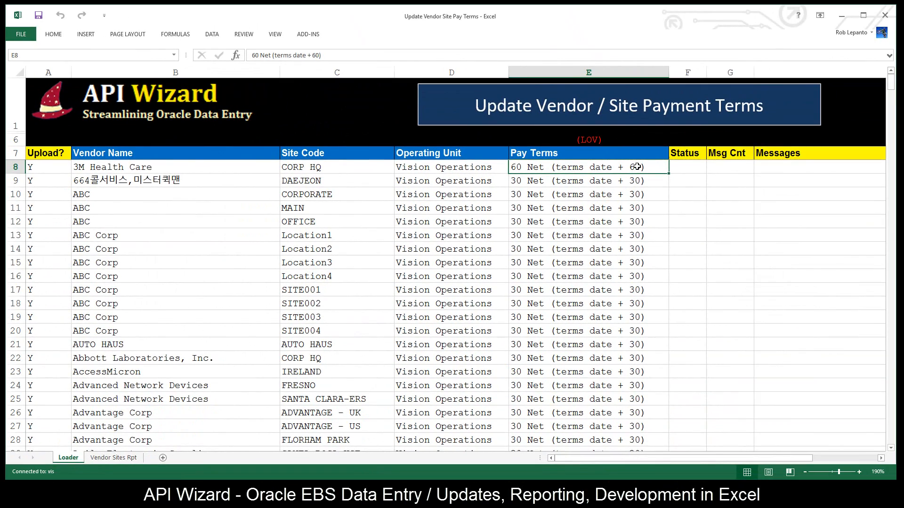
- Copy the 3M Health Care pay terms into the Pay Terms cells of the vendor rows below, through row 28
key(ctrl+c)
drag(636, 178, 650, 435)
key(ctrl+v)
click(634, 342)
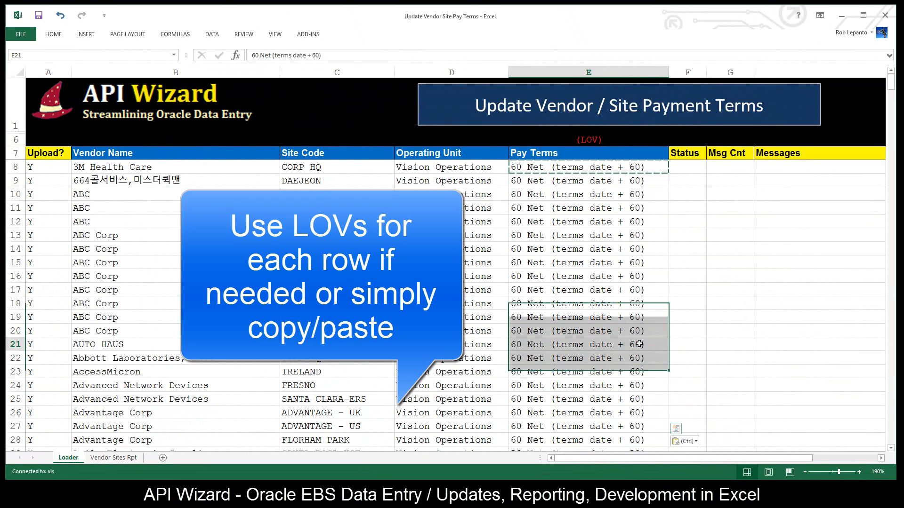
key(Escape)
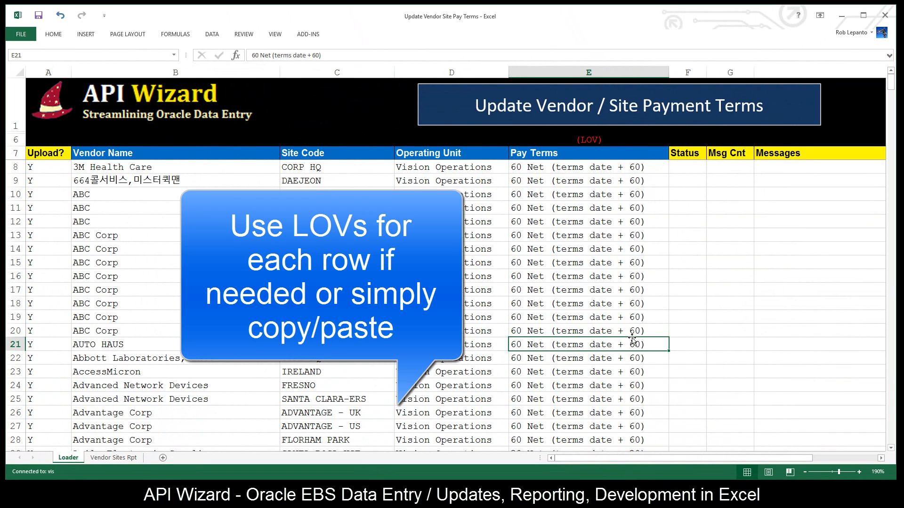
click(655, 184)
click(654, 196)
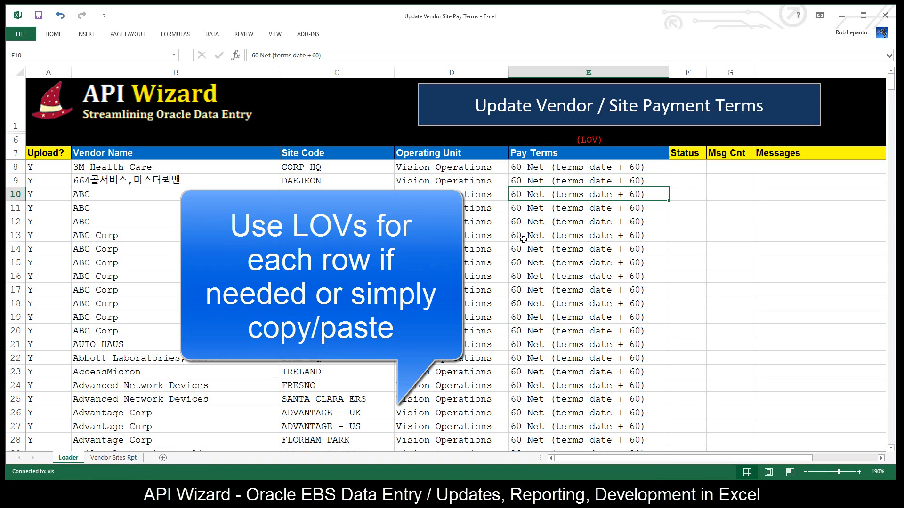
- Set the pay terms of vendor ABC, site OFFICE, to Immediate by querying the list of values for imm%
click(311, 221)
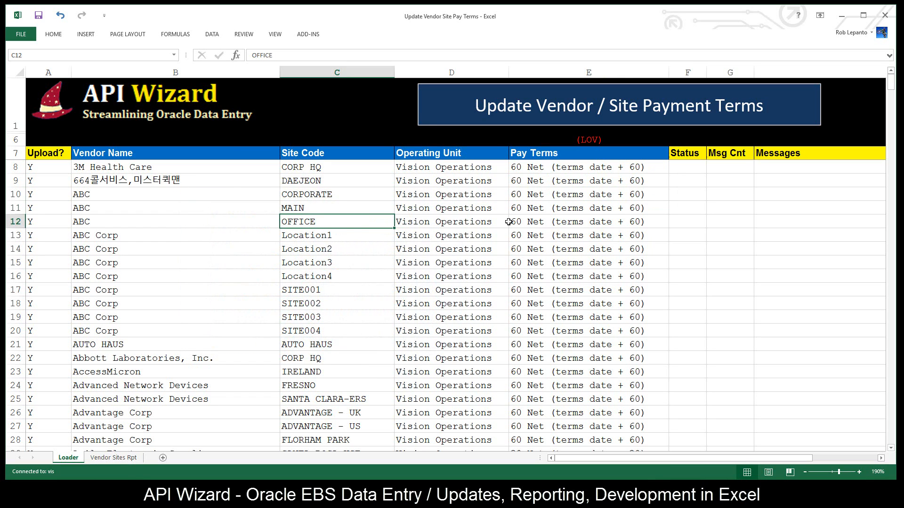
click(556, 219)
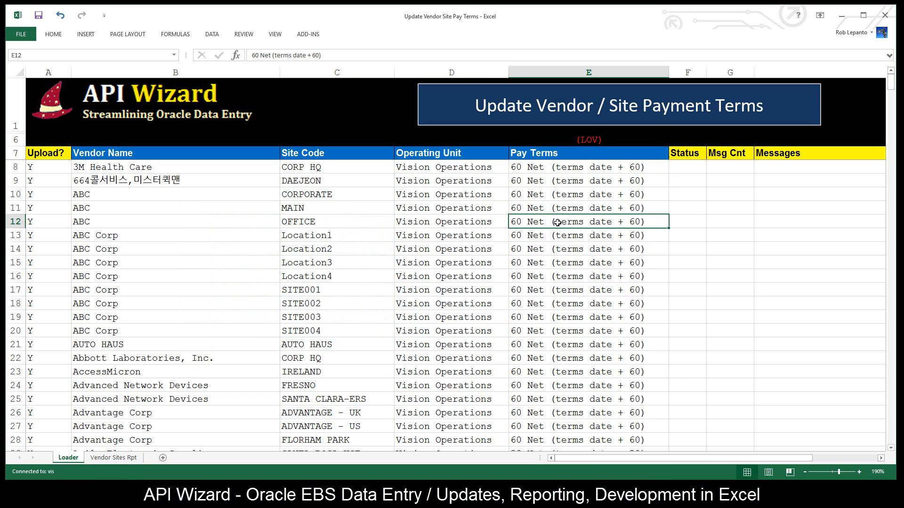
double_click(557, 222)
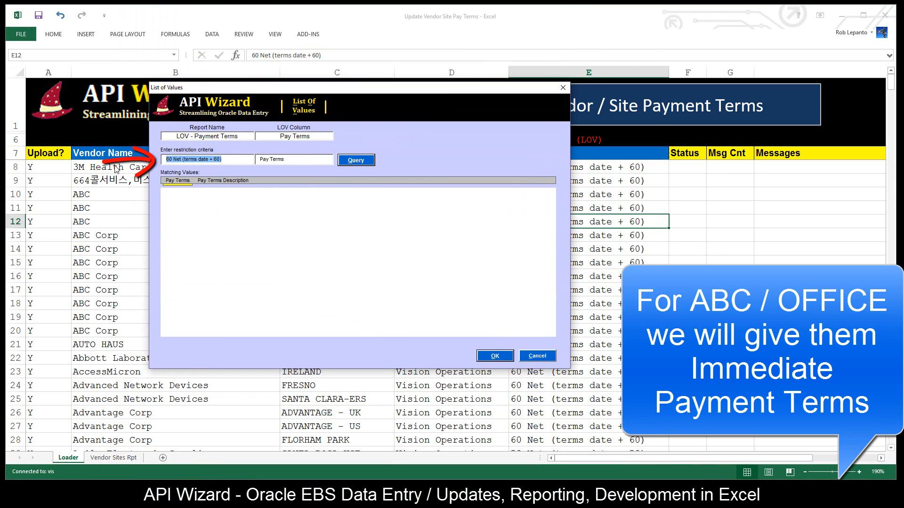
text(imm%)
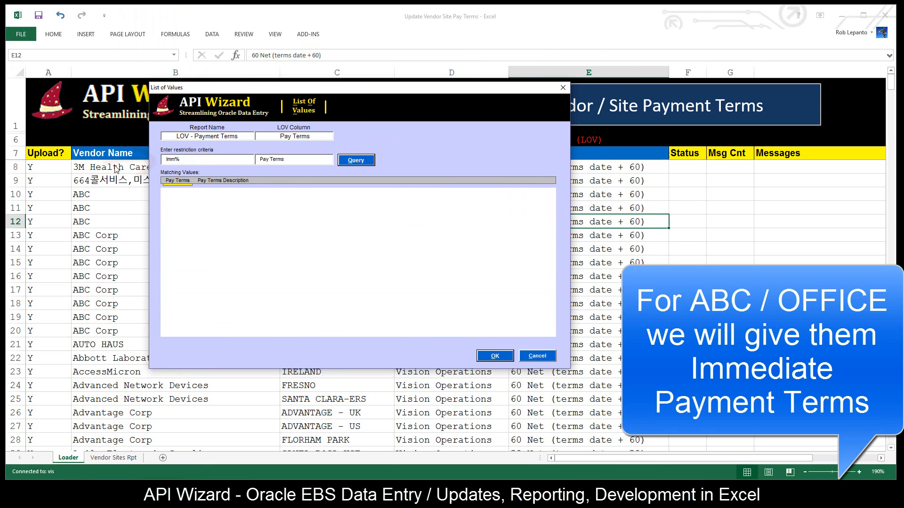
key(Return)
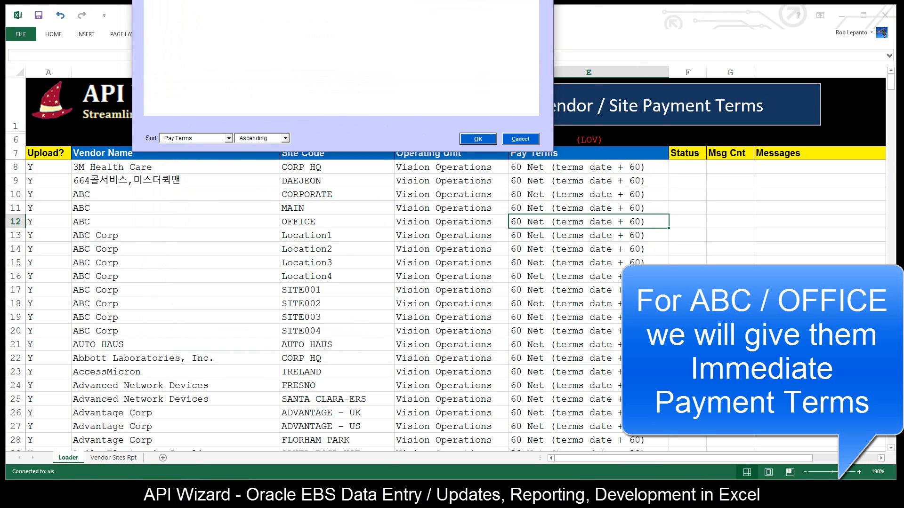
click(224, 188)
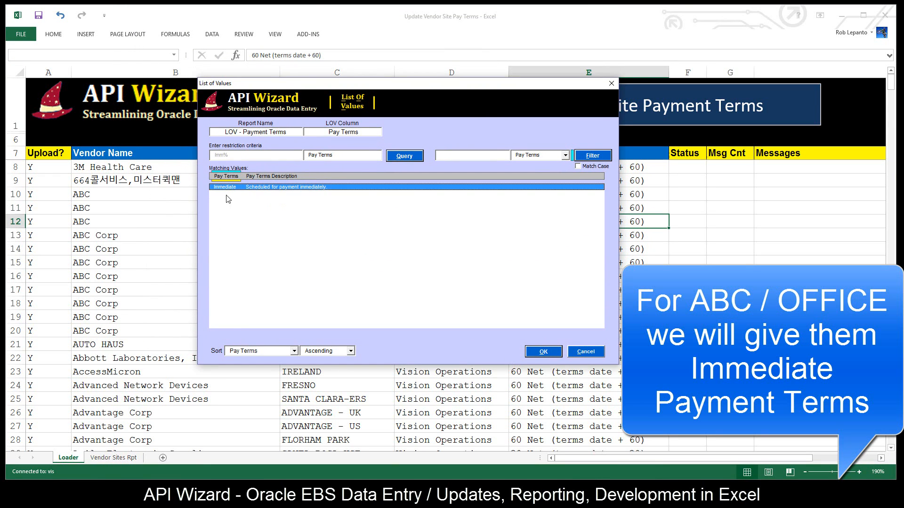
click(542, 353)
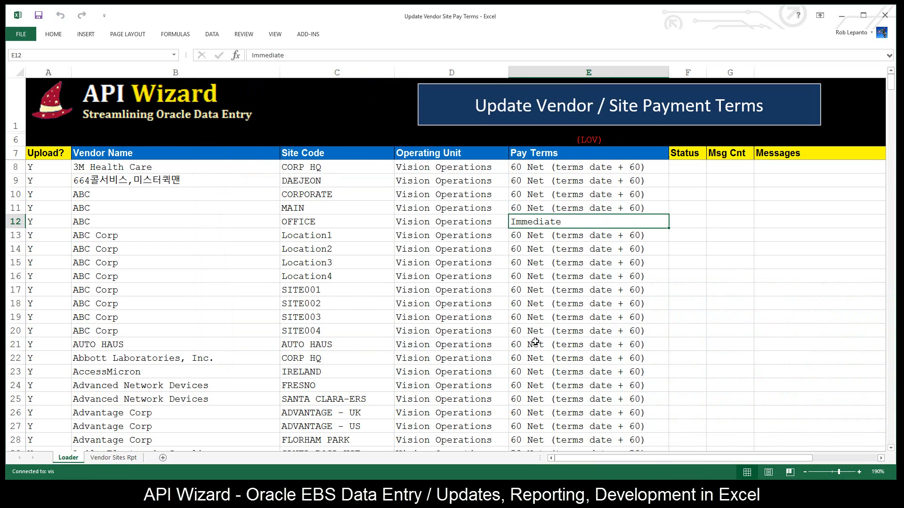
- Enter the invalid payment term JRJREJFRE for Abbott Laboratories, Inc., site CORP HQ
click(564, 358)
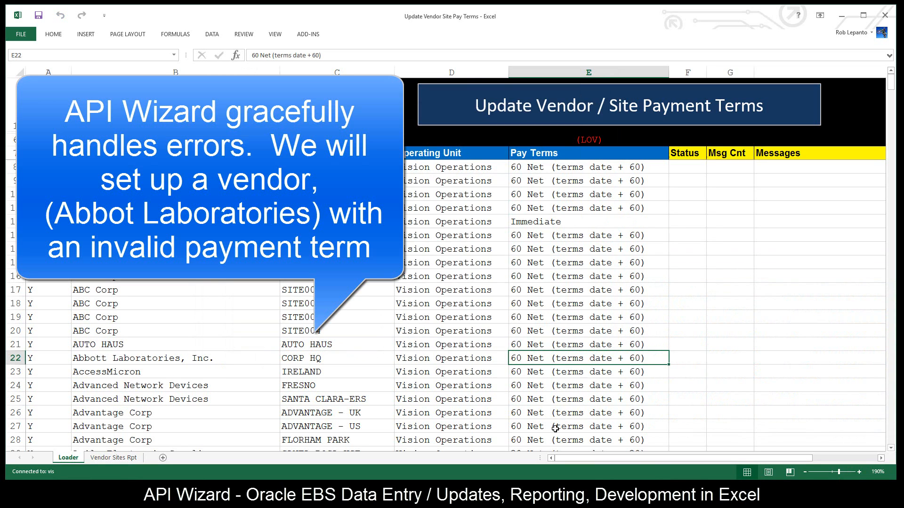
text(JRJREJFRE)
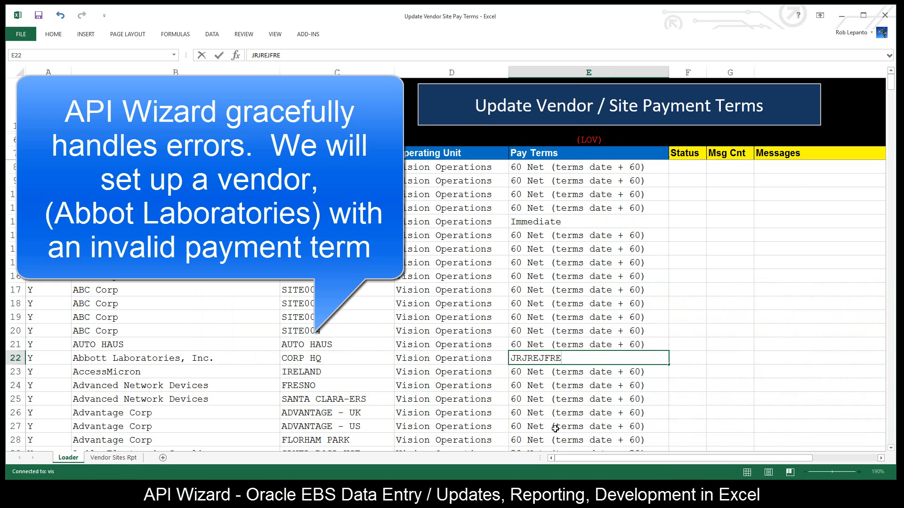
key(Return)
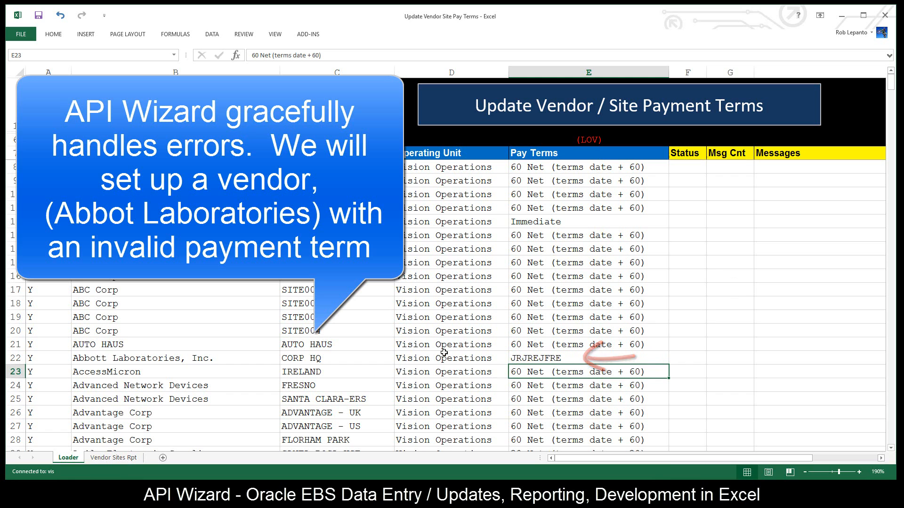
- Clear the Upload flag for Advantage Corp, site ADVANTAGE - UK, and check the flagged rows above it
click(59, 170)
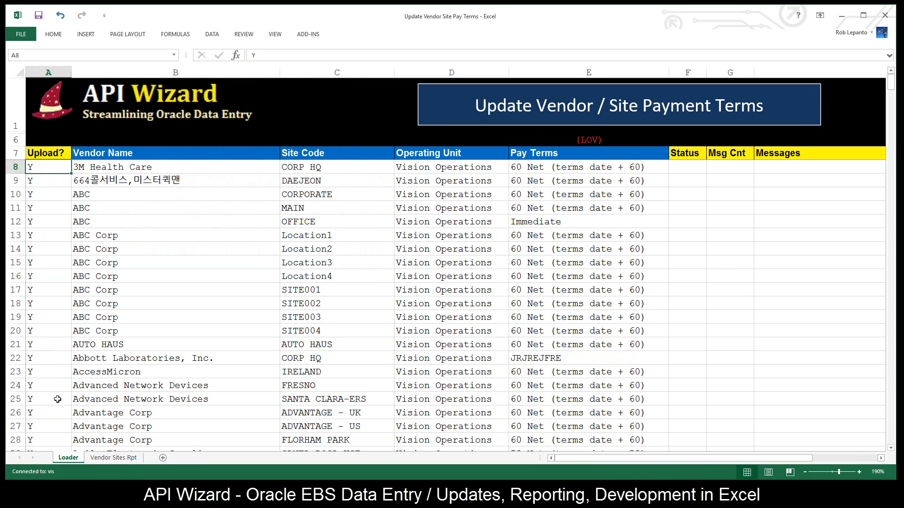
click(47, 414)
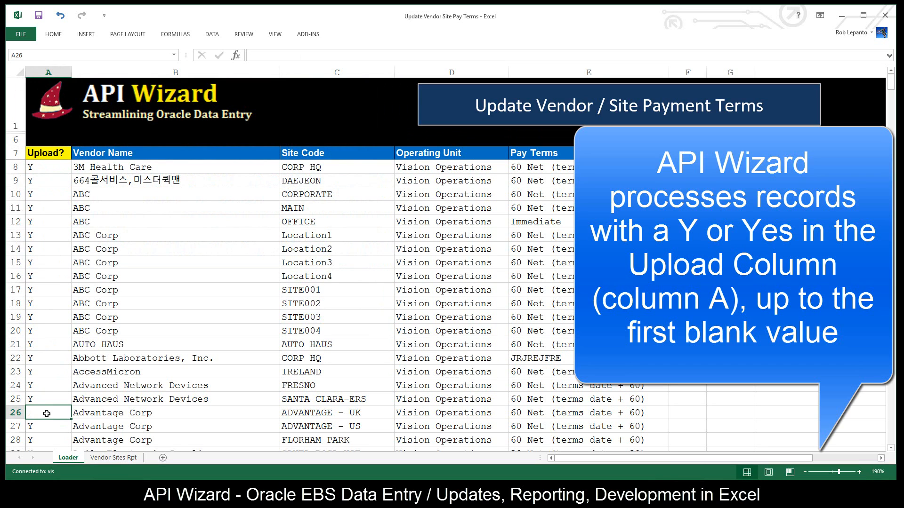
drag(49, 167, 56, 401)
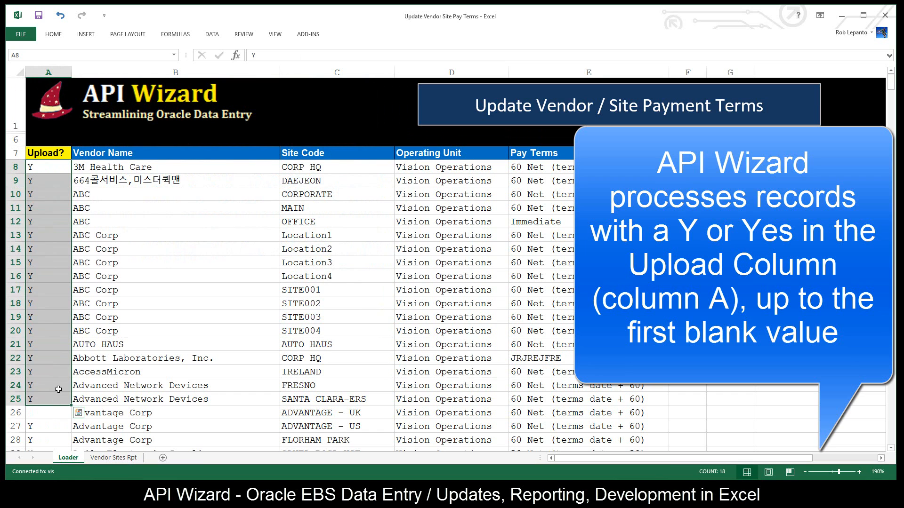
click(60, 381)
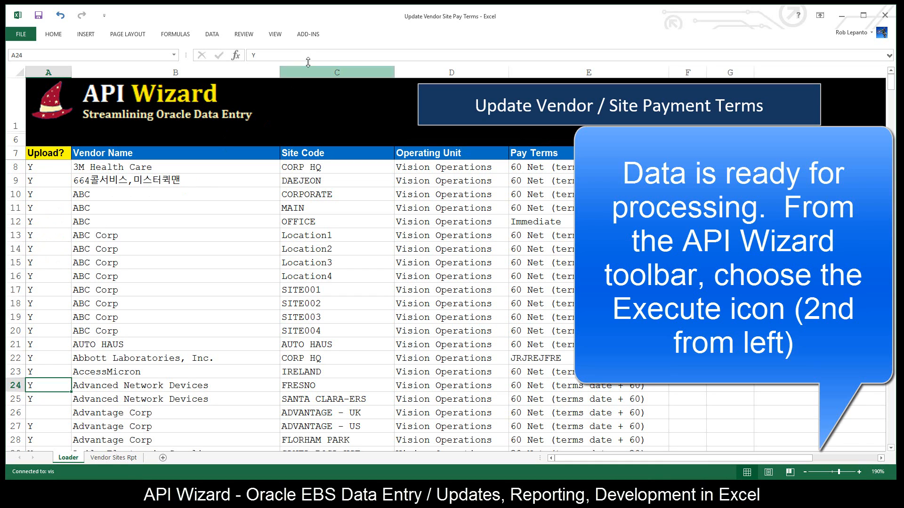
- Execute the API Wizard upload for the flagged rows and commit the transactions
click(318, 40)
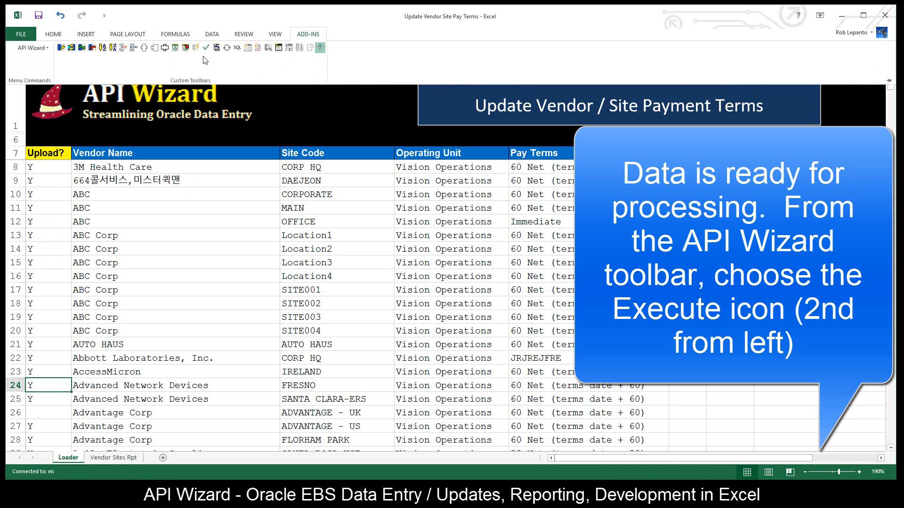
click(71, 48)
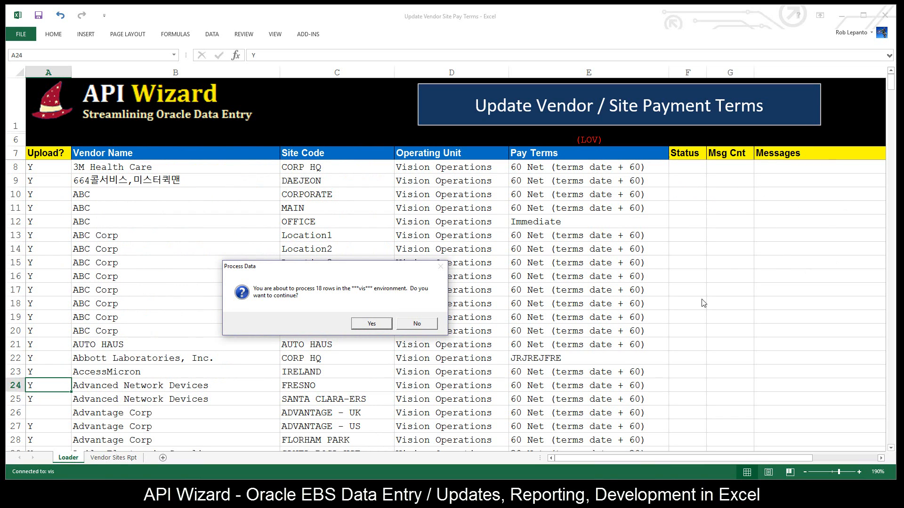
click(370, 324)
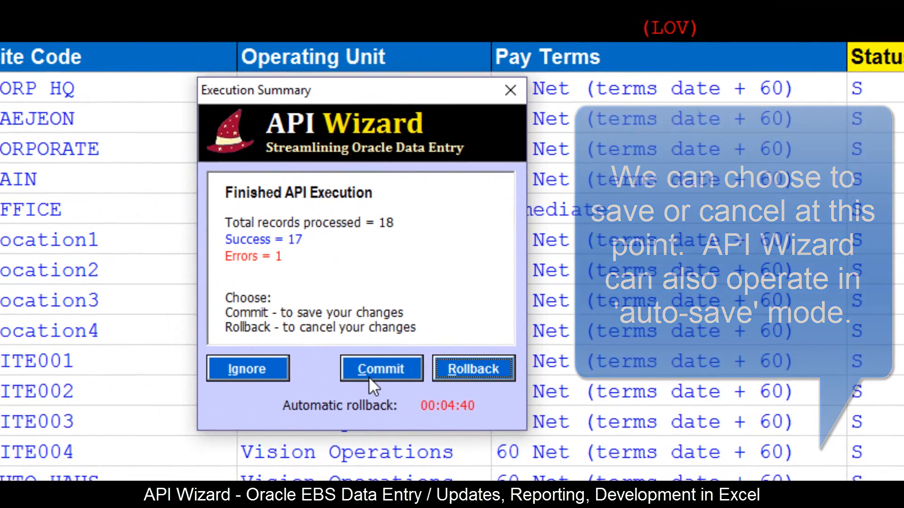
click(360, 374)
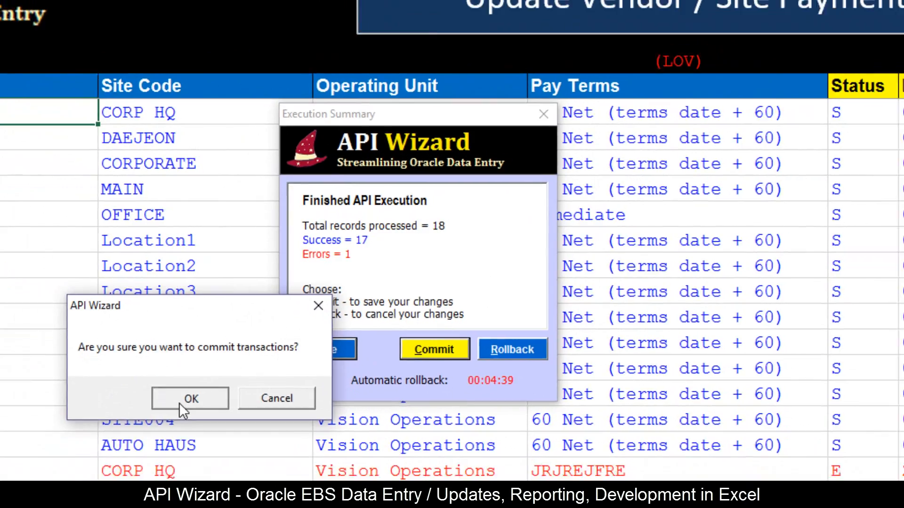
click(168, 410)
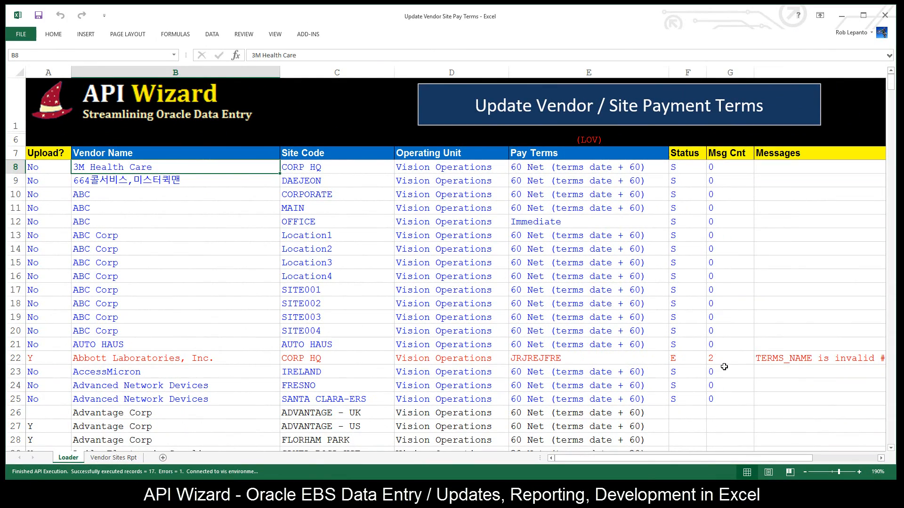
- Check the error message for Abbott Laboratories, Inc., site CORP HQ, and replace its pay terms with 60 Net (terms date + 60) copied from AUTO HAUS
drag(715, 458, 783, 459)
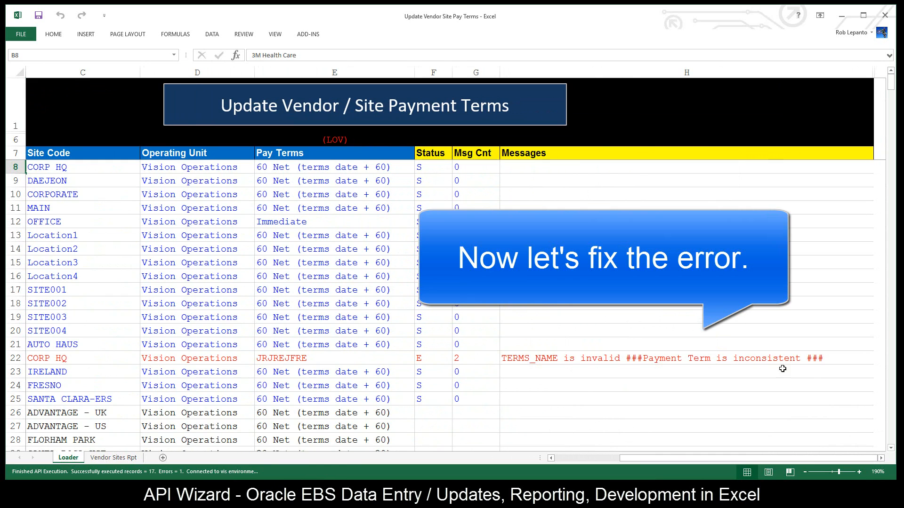
click(581, 456)
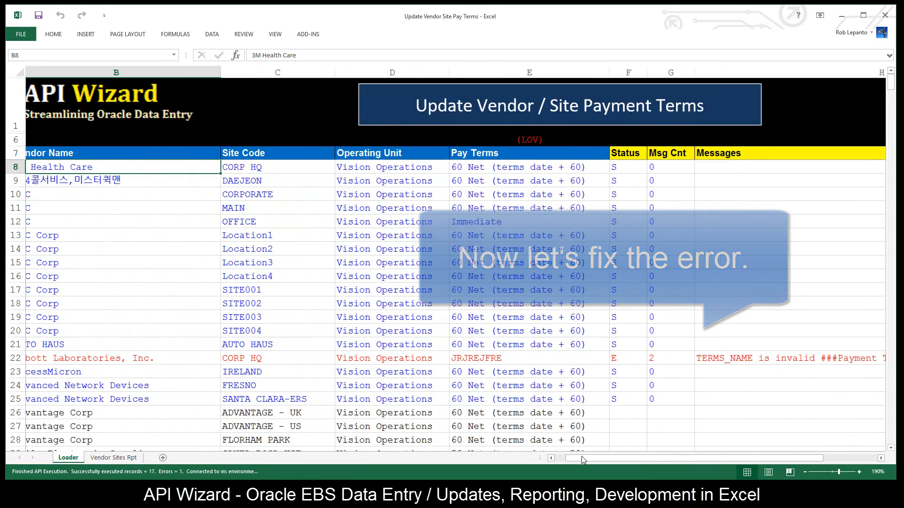
click(576, 361)
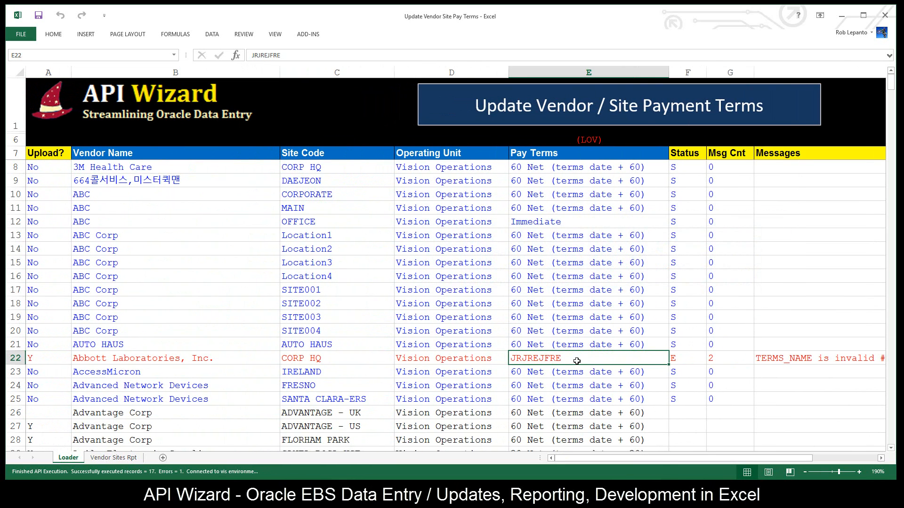
click(586, 347)
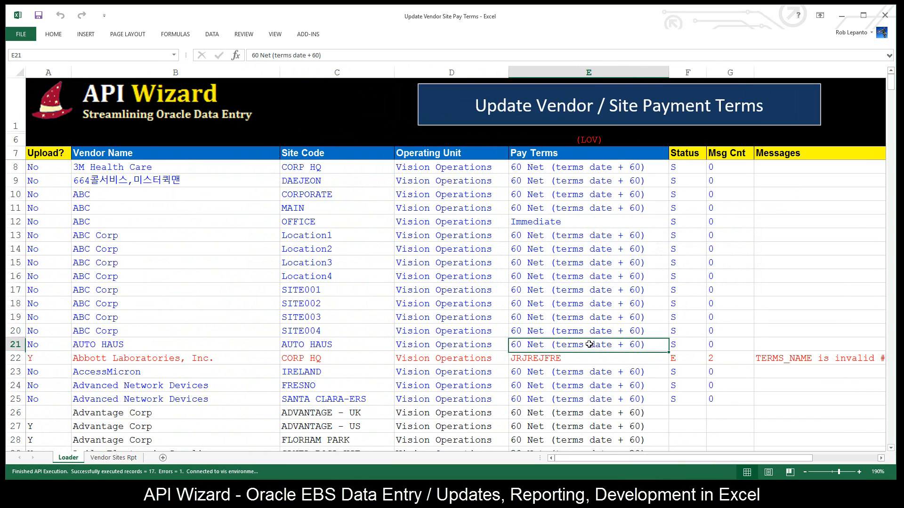
key(ctrl+c)
click(572, 360)
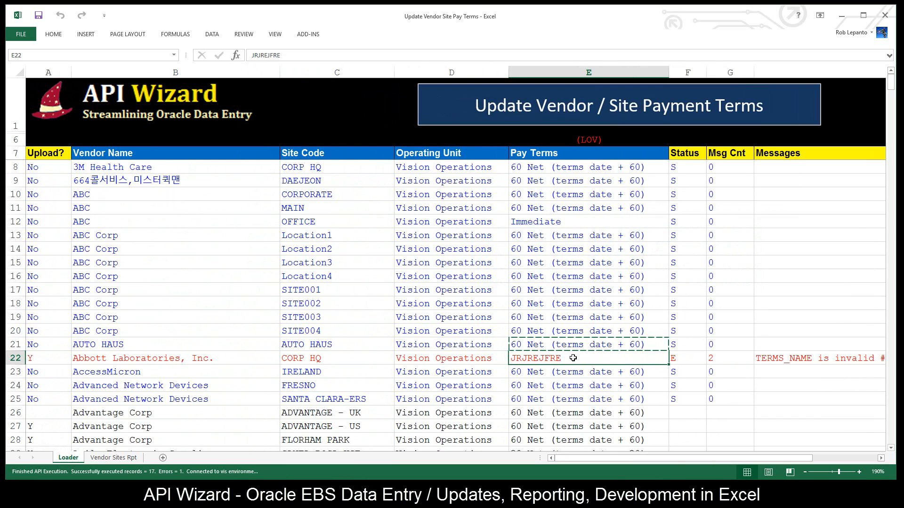
key(ctrl+v)
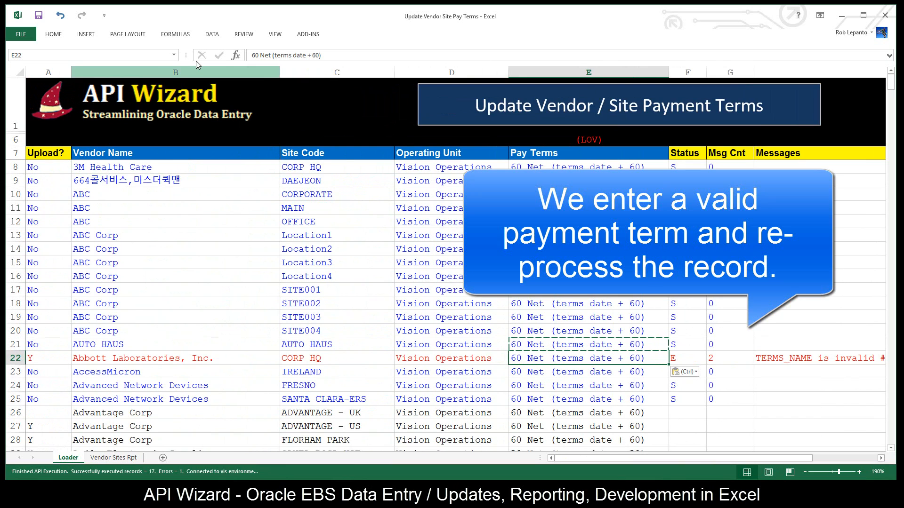
- Reprocess only the corrected Abbott Laboratories, Inc. row through API Wizard in the vis environment and commit the change
click(299, 39)
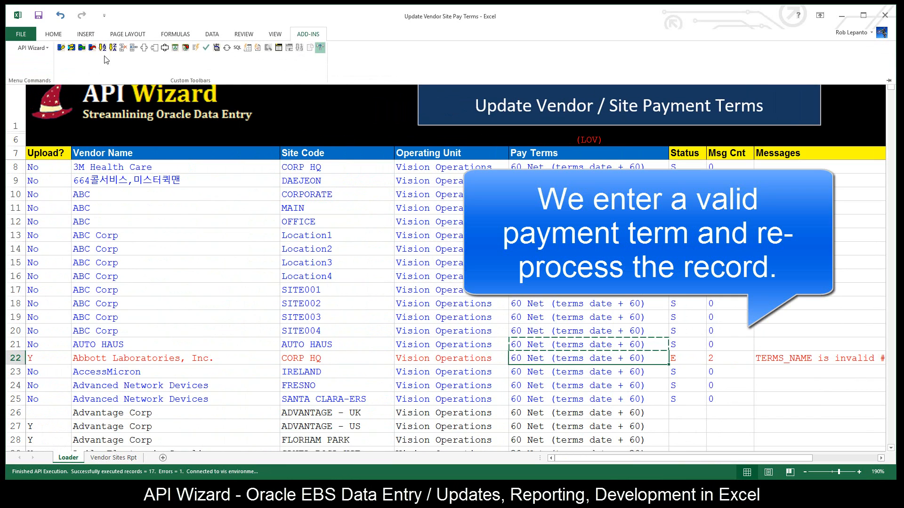
click(69, 49)
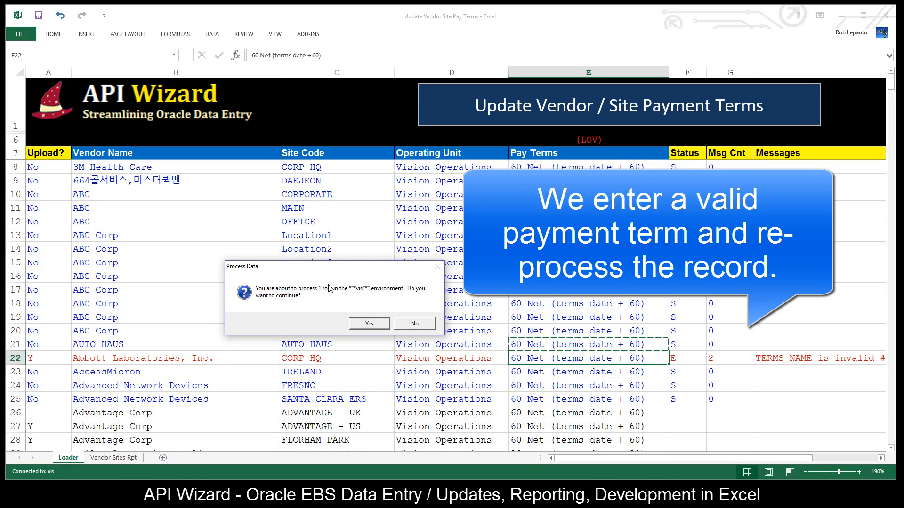
click(380, 326)
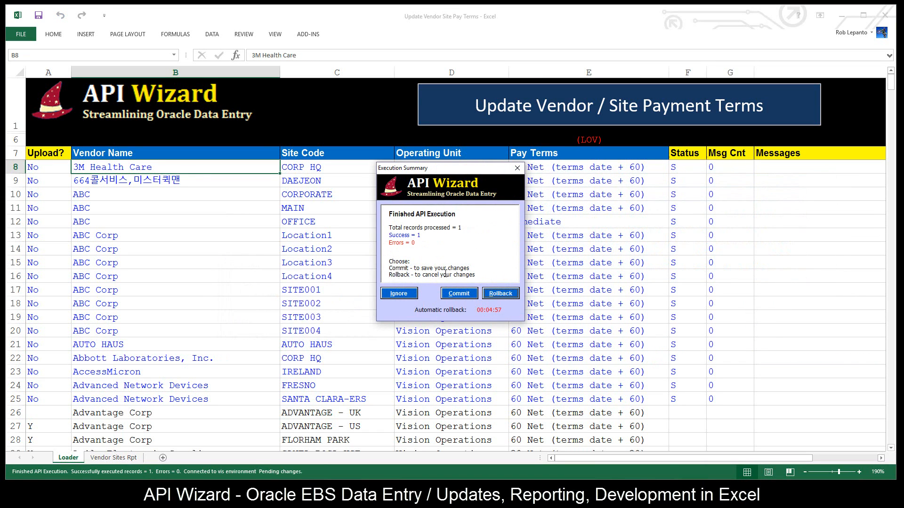
click(459, 293)
click(330, 323)
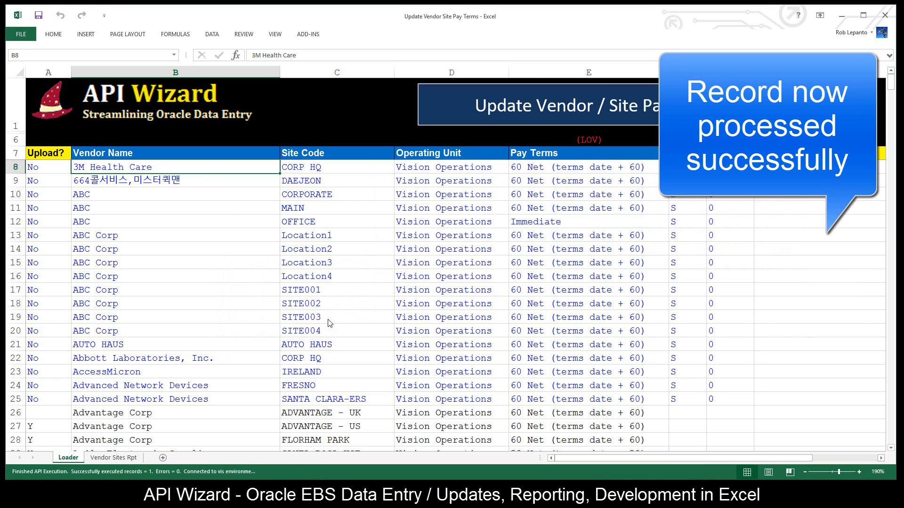